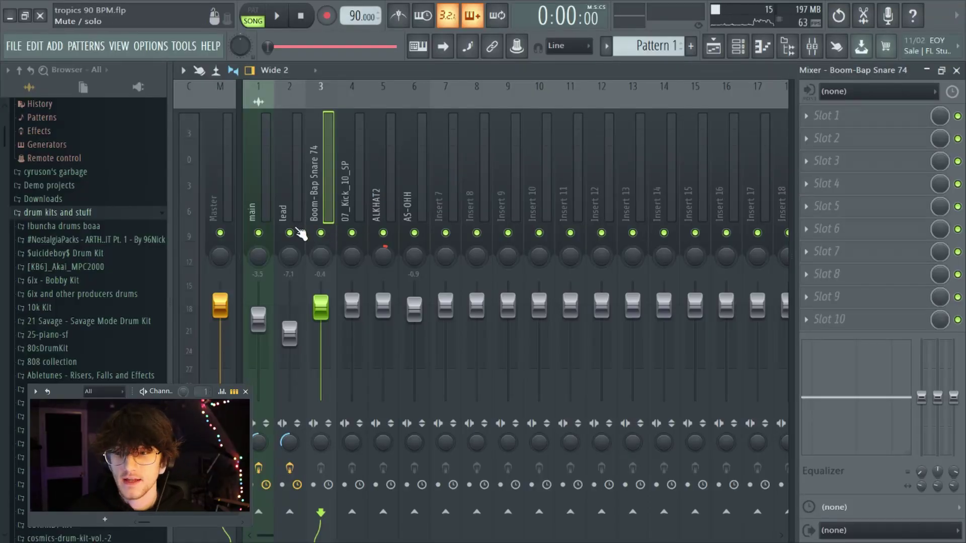
# Step: Solo the main and lead mixer tracks, play the song for several seconds and stop playback
pyautogui.rightClick(290, 233)
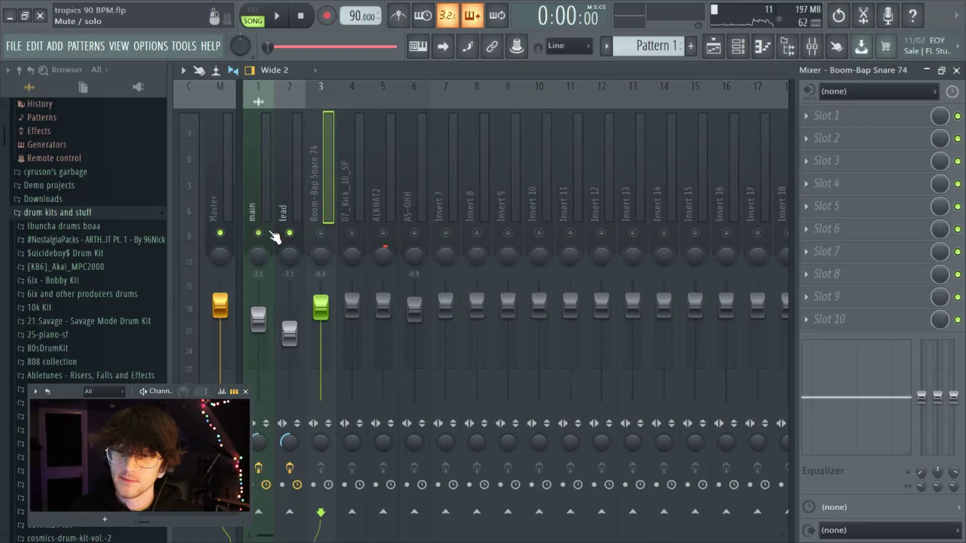
pyautogui.click(290, 19)
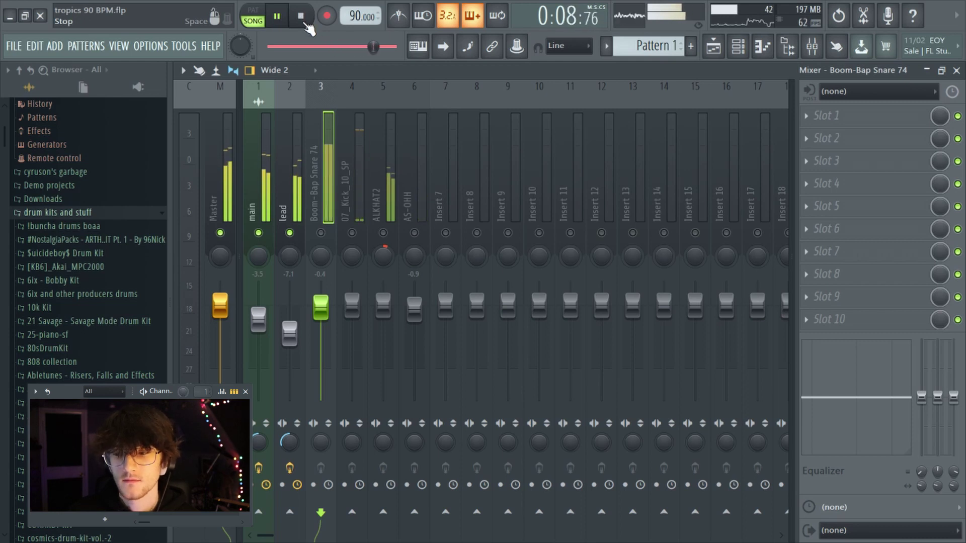
pyautogui.click(306, 25)
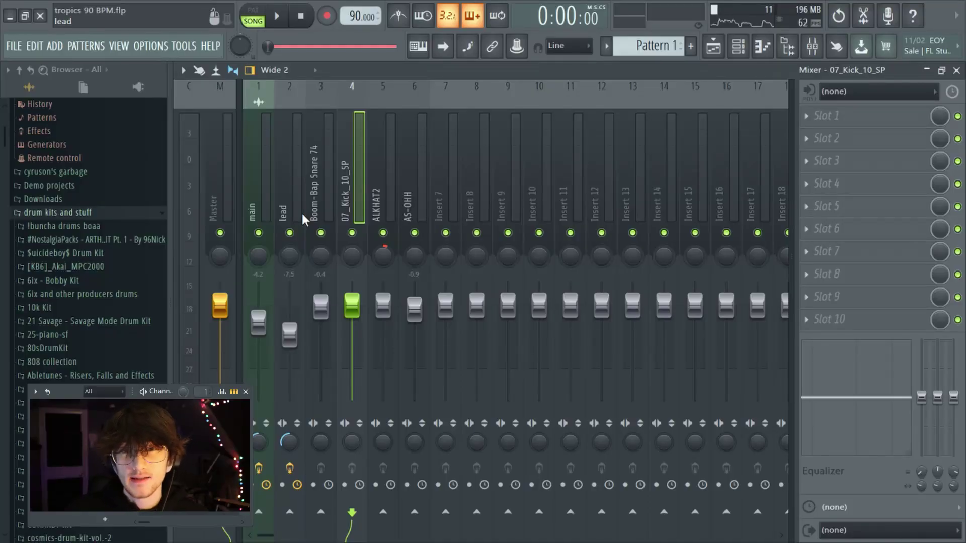
# Step: Show the channel rack and open the list of instruments for adding a new channel below AS-OHH
pyautogui.click(739, 45)
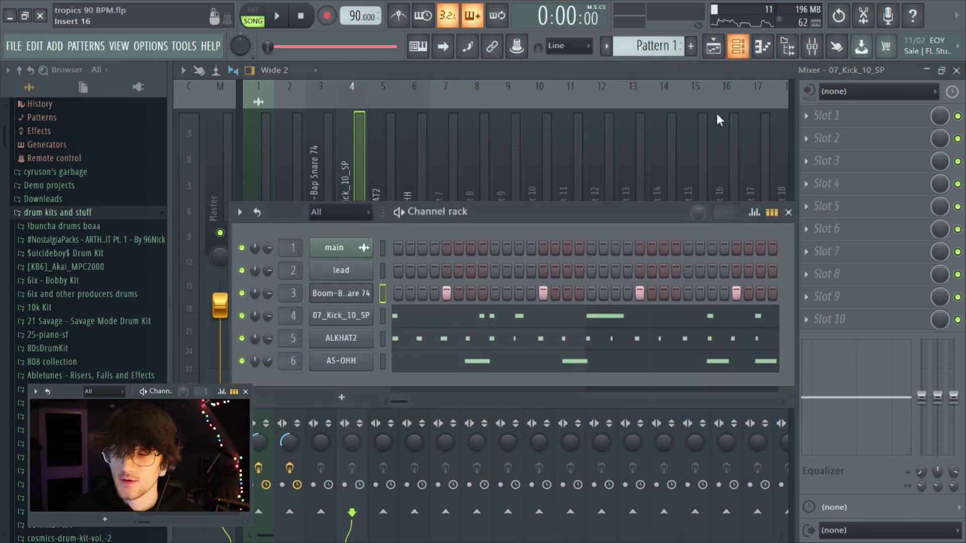
pyautogui.click(342, 397)
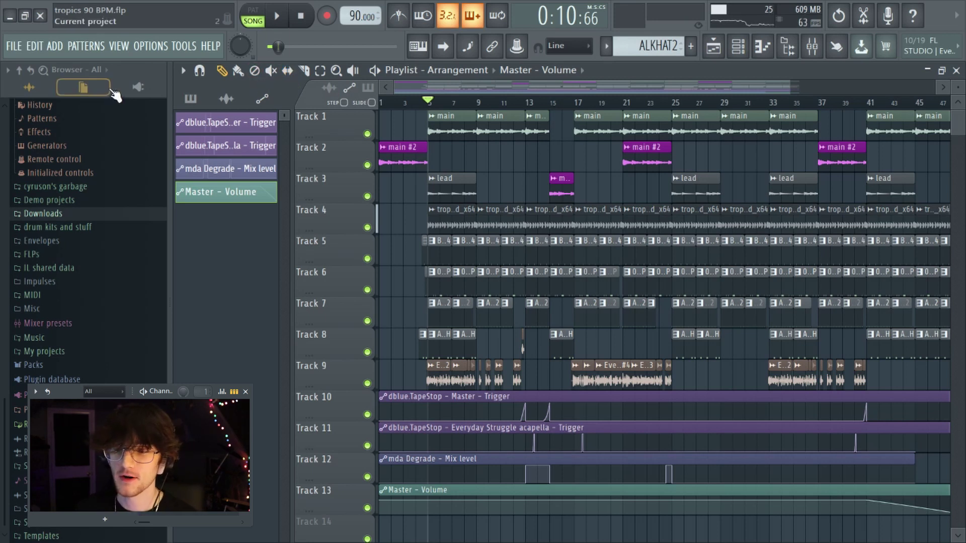
# Step: Check the project info for the total time spent on the project and close it
pyautogui.click(151, 46)
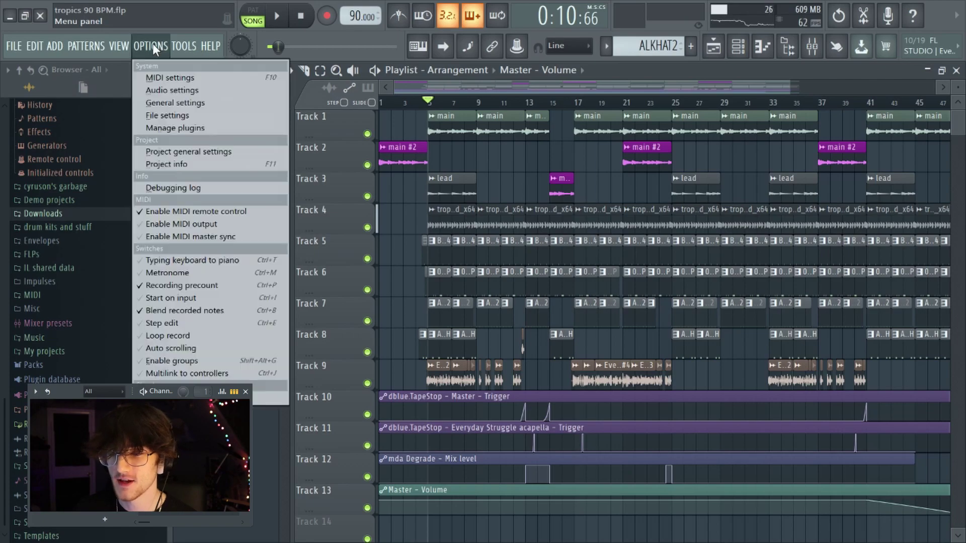
pyautogui.click(166, 159)
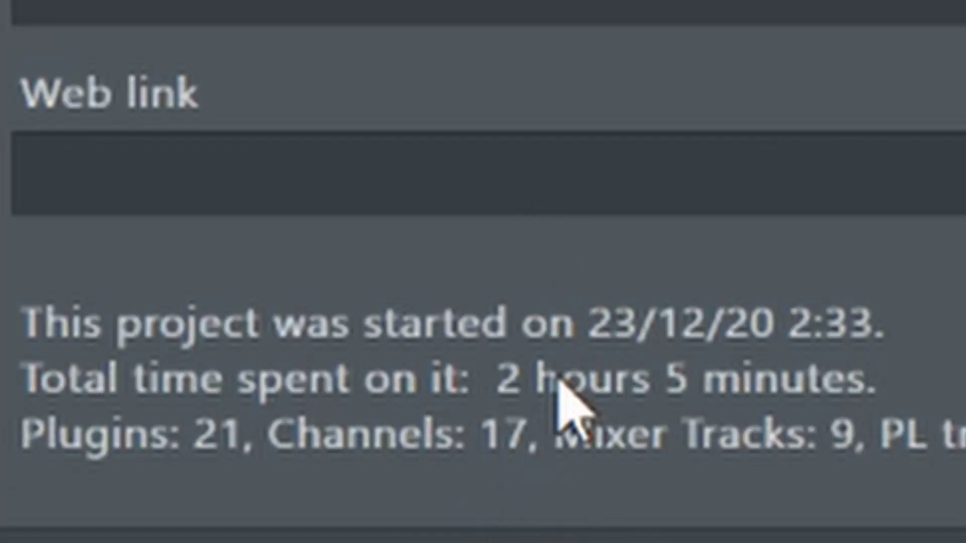
pyautogui.press('Escape')
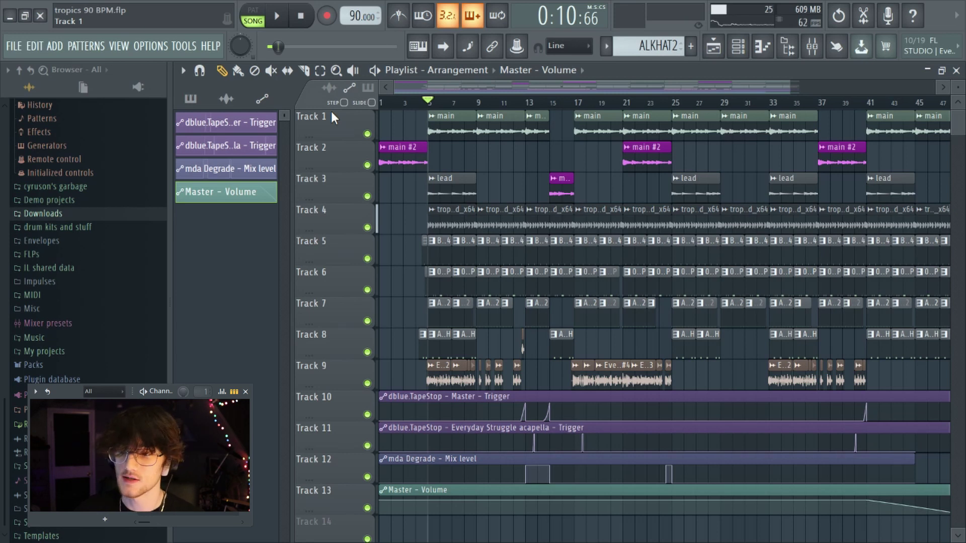
# Step: Examine the playlist arrangement and its automation clips, placing the playhead at bar 13 and near the end at bar 46
pyautogui.scroll(4, 555, 411)
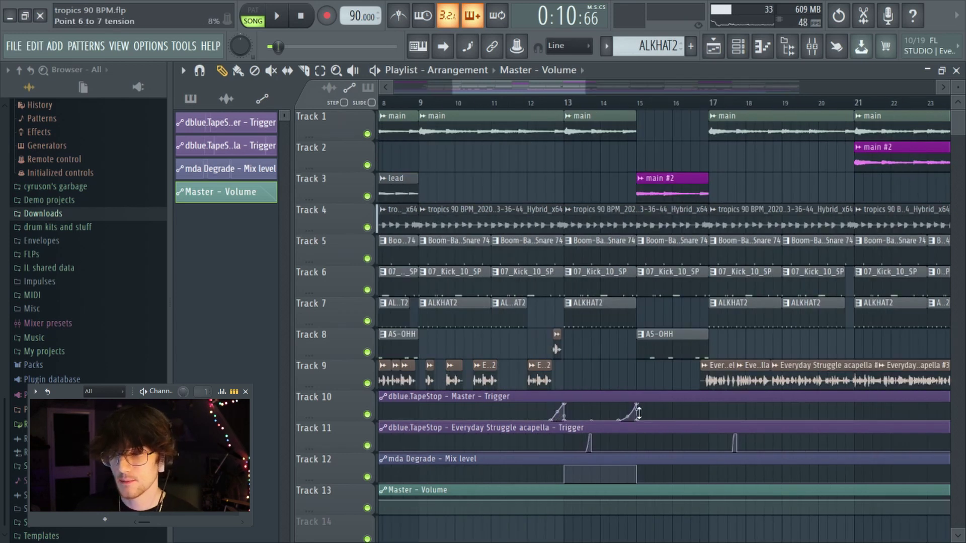
pyautogui.click(564, 102)
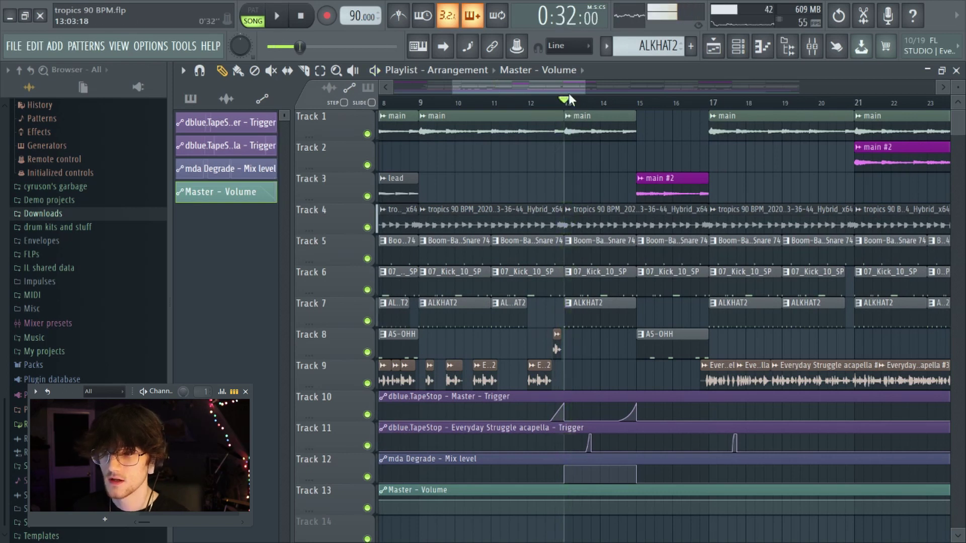
pyautogui.scroll(-2, 574, 103)
pyautogui.scroll(-2, 576, 103)
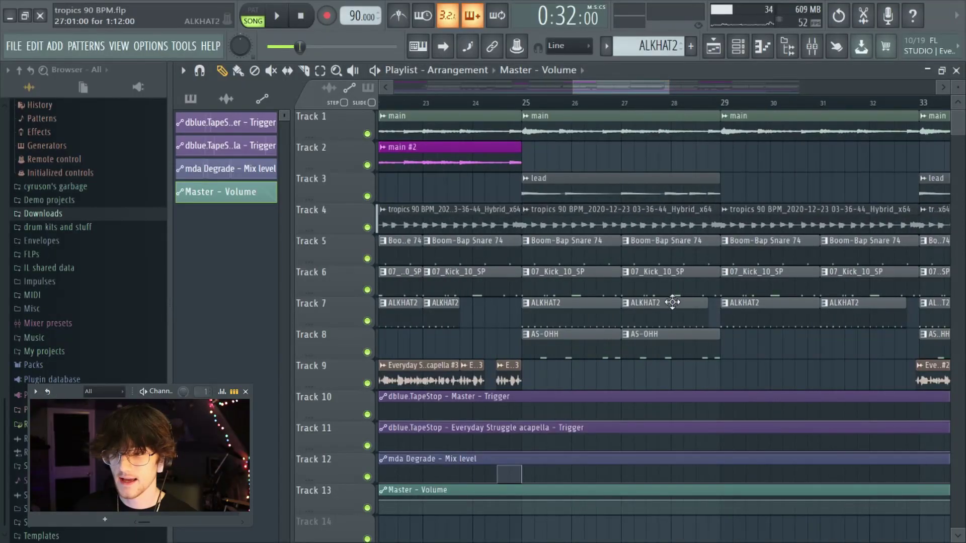
pyautogui.moveTo(630, 86); pyautogui.dragTo(618, 87)
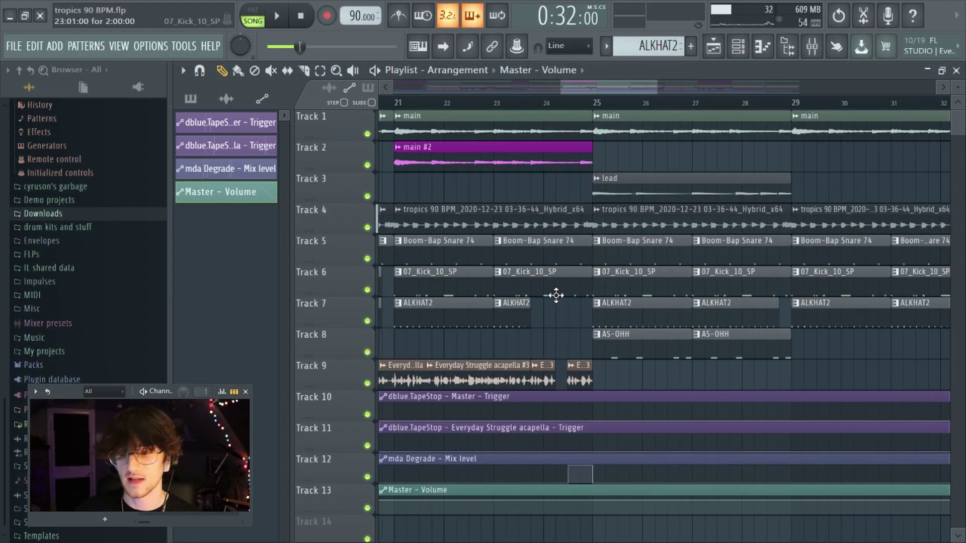
pyautogui.scroll(-2, 560, 106)
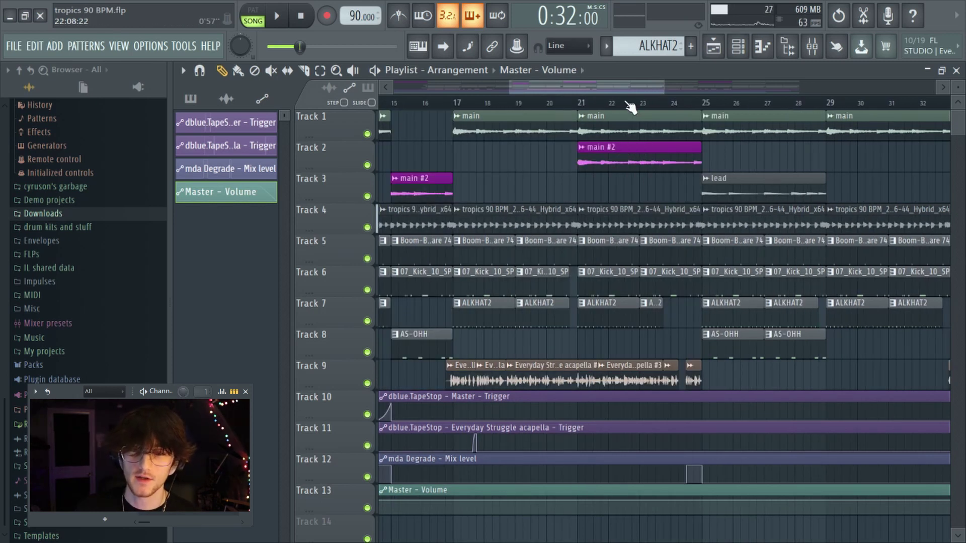
pyautogui.scroll(-3, 634, 103)
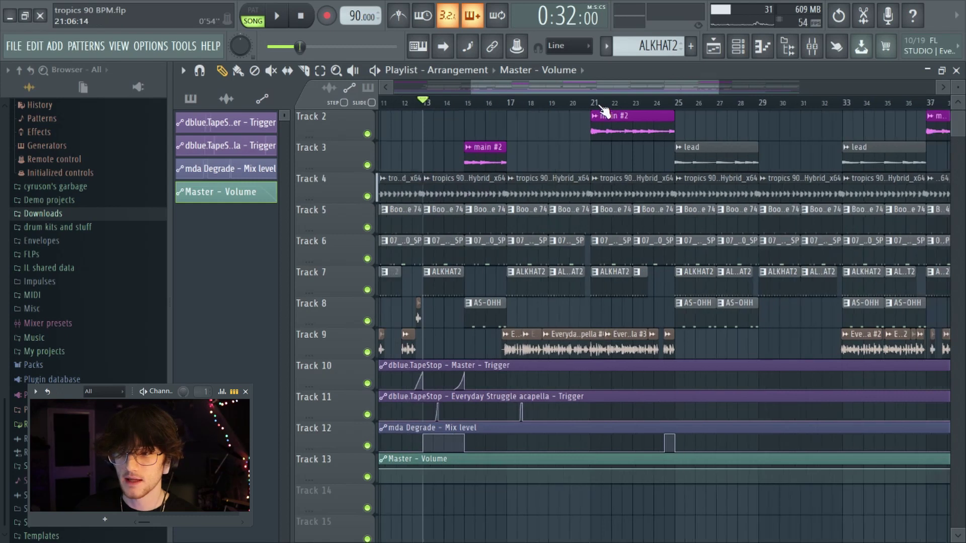
pyautogui.scroll(-3, 607, 86)
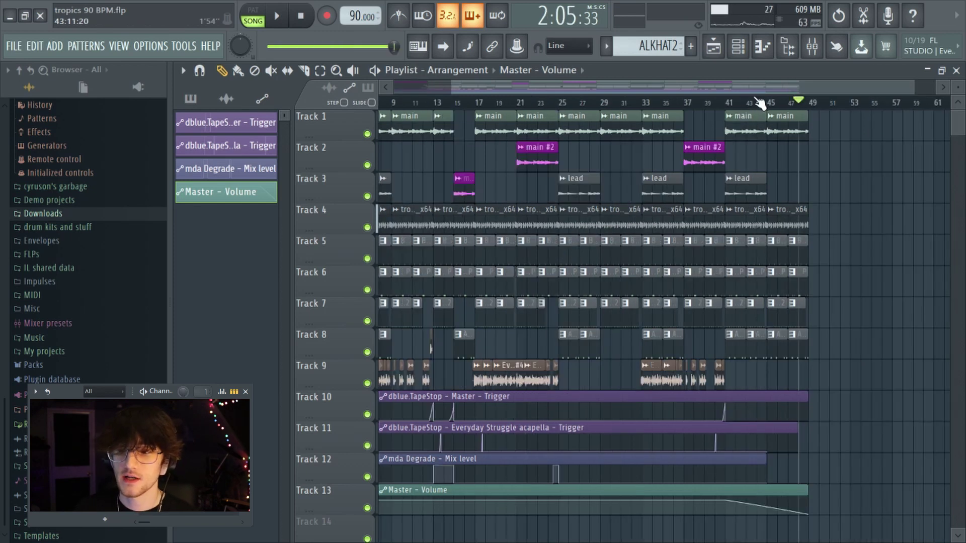
pyautogui.click(778, 102)
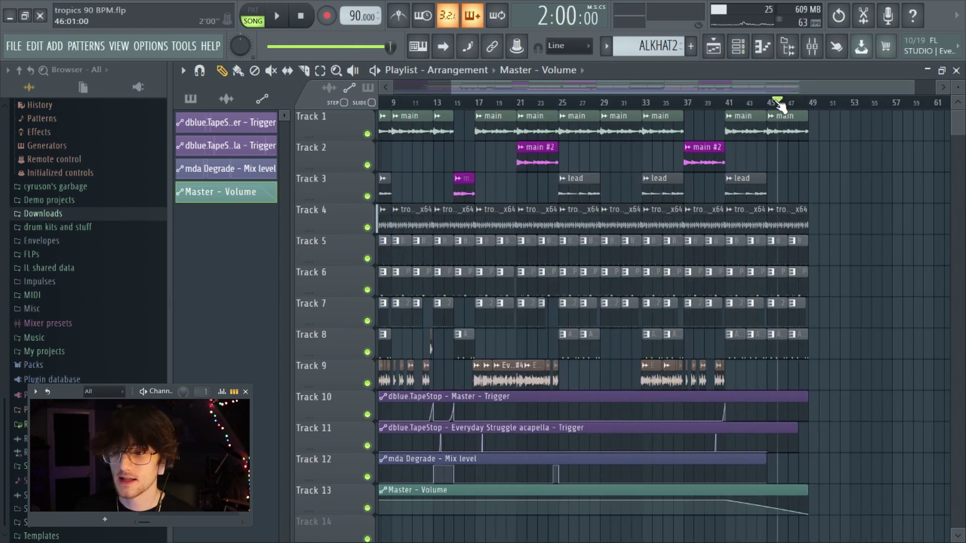
# Step: Show the mixer and inspect the effect chain of the Everyday Struggle acapella track
pyautogui.click(812, 46)
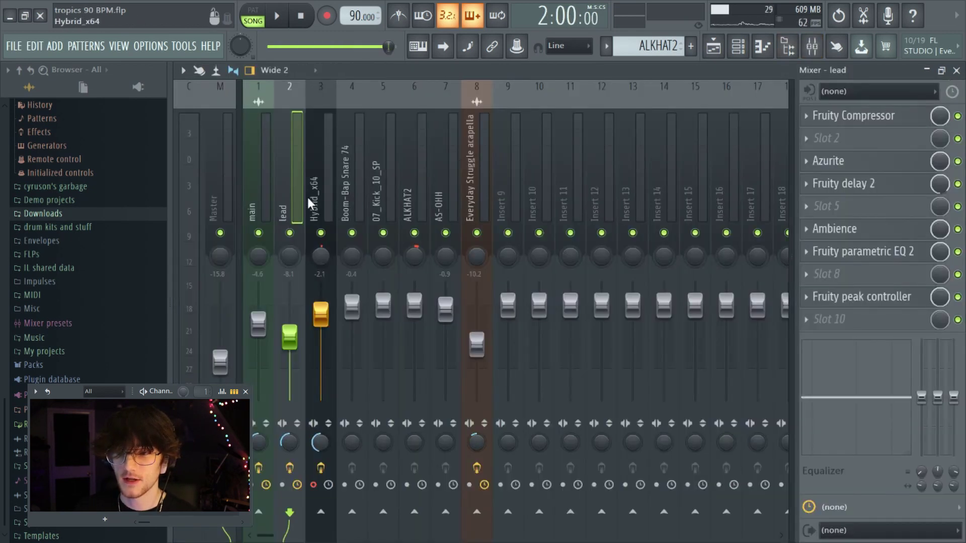
pyautogui.click(331, 188)
pyautogui.click(384, 172)
pyautogui.click(469, 170)
pyautogui.click(455, 170)
pyautogui.click(464, 170)
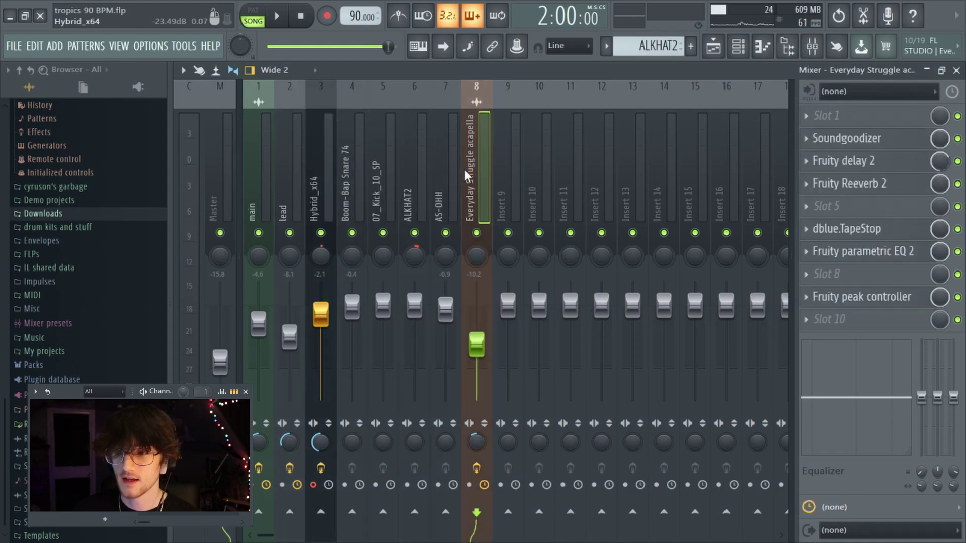
# Step: Compare the effect chains on the main and lead mixer tracks
pyautogui.click(295, 182)
pyautogui.click(264, 185)
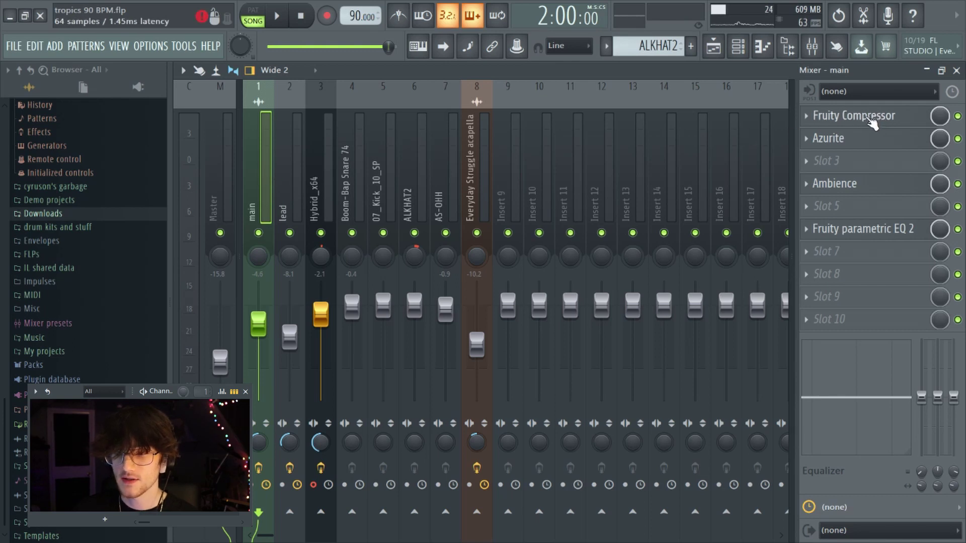
pyautogui.click(277, 181)
pyautogui.click(264, 179)
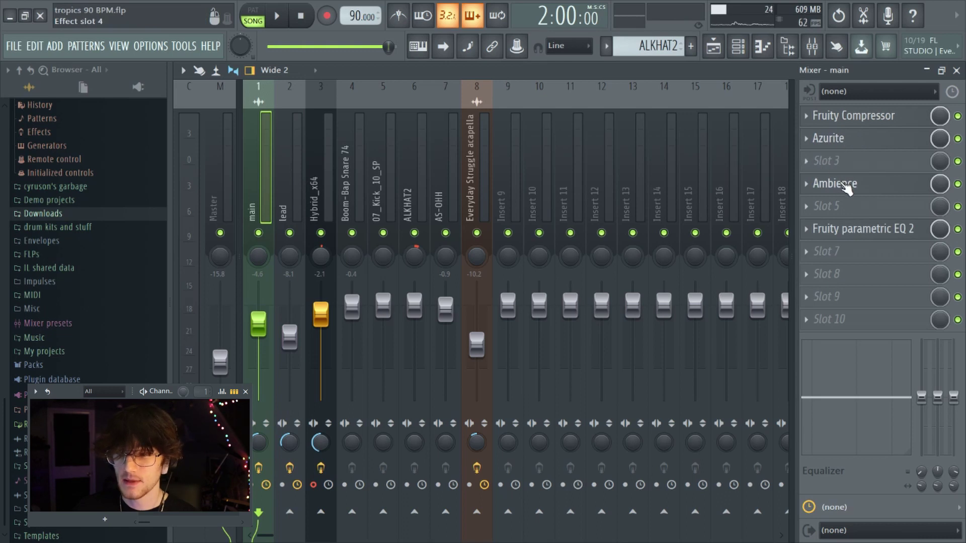
pyautogui.press('Right')
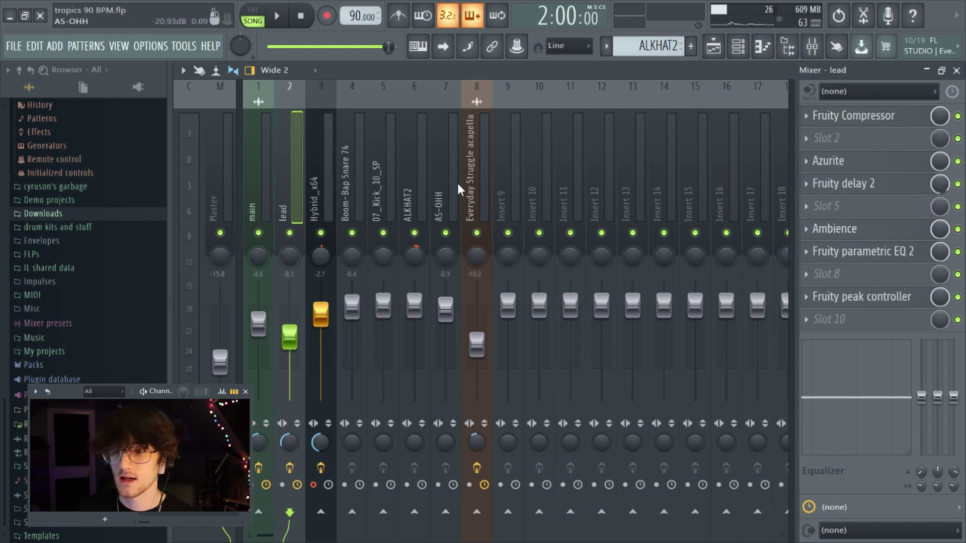
# Step: Move Soundgoodizer to effect slot 1 on the Everyday Struggle acapella mixer track
pyautogui.click(473, 189)
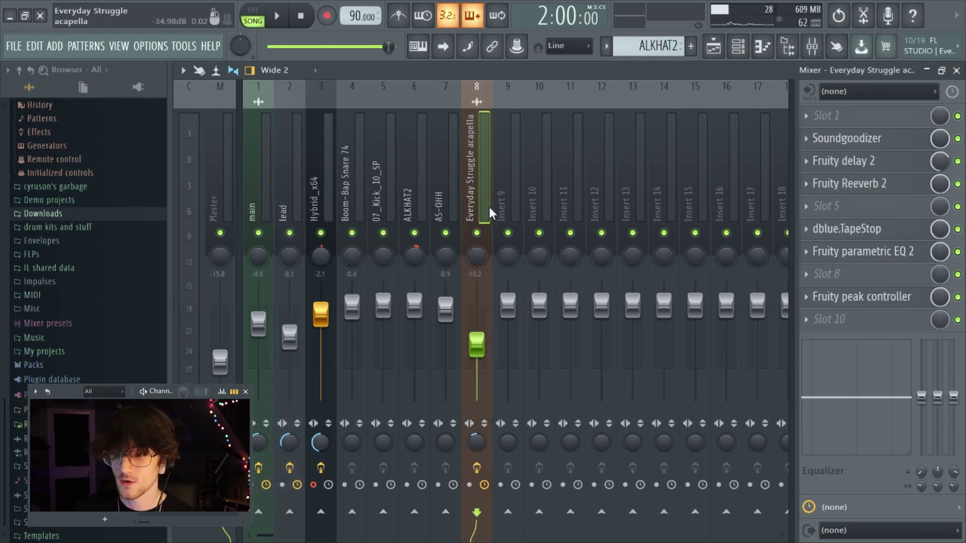
pyautogui.moveTo(851, 146); pyautogui.dragTo(845, 116)
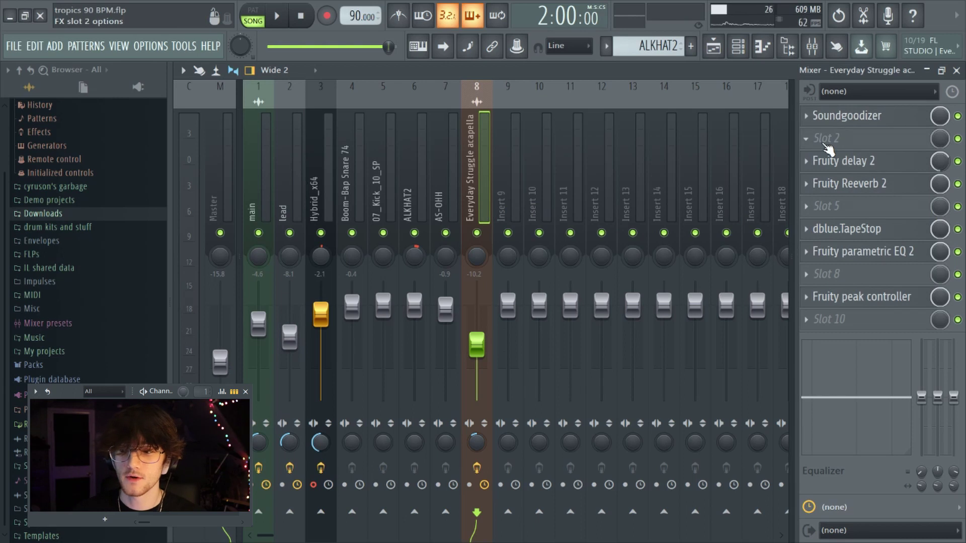